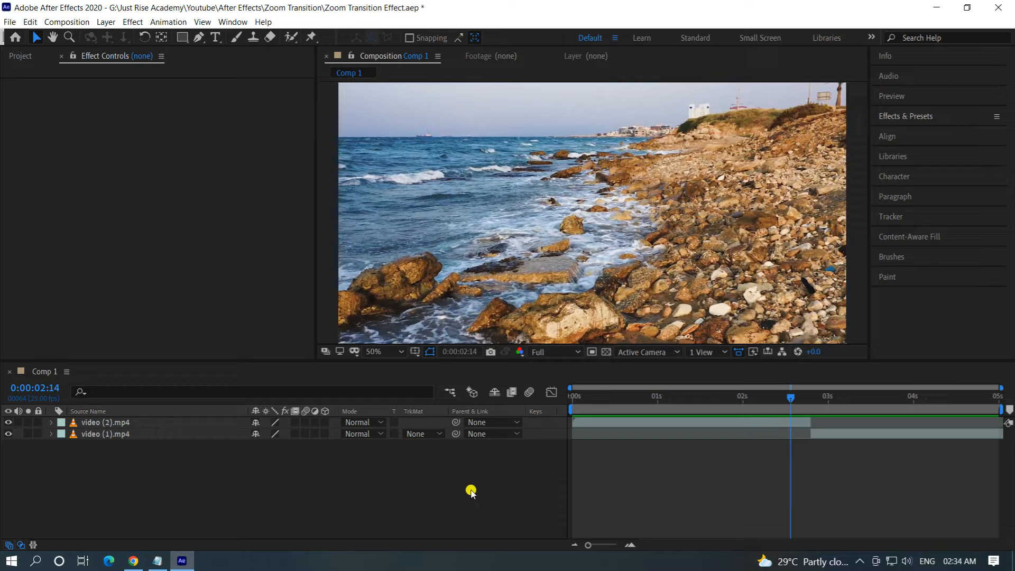
- Add a new adjustment layer above the two video clips, with the current time at 0:00:02:11
click(787, 397)
mouse_move(788, 401)
mouse_down()
mouse_move(762, 397)
mouse_move(884, 401)
mouse_move(781, 405)
mouse_up()
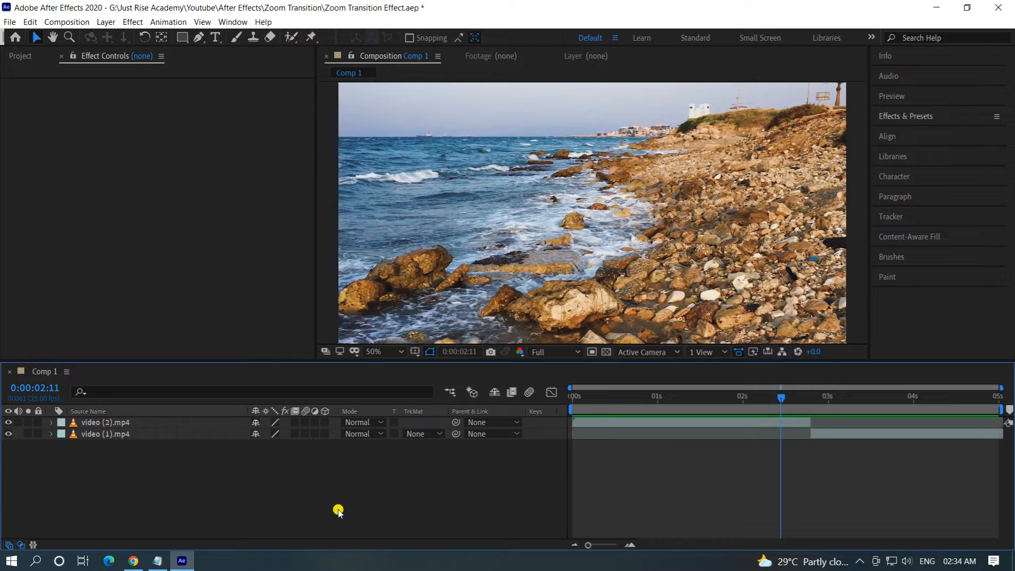
right_click(351, 481)
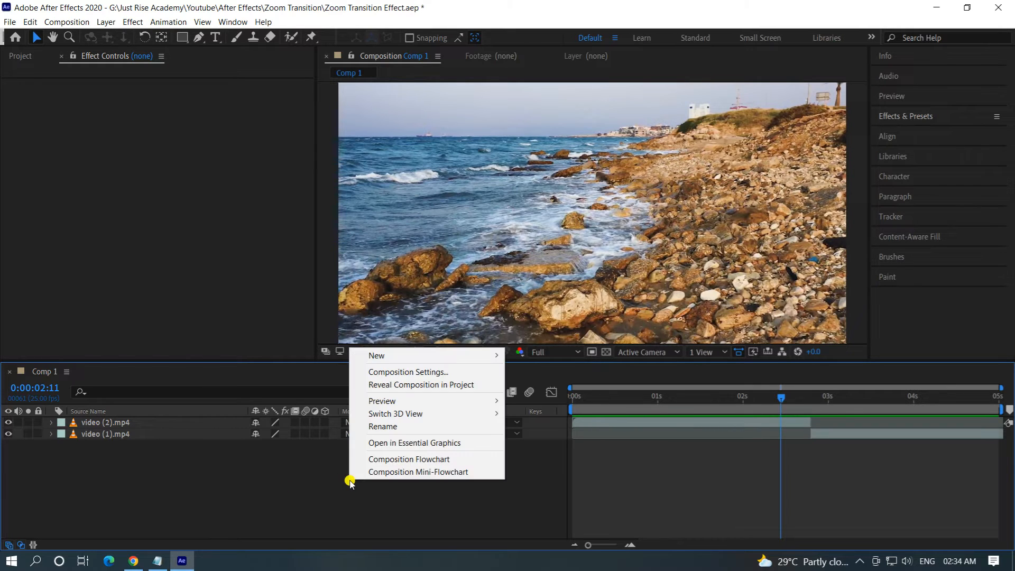
mouse_move(386, 356)
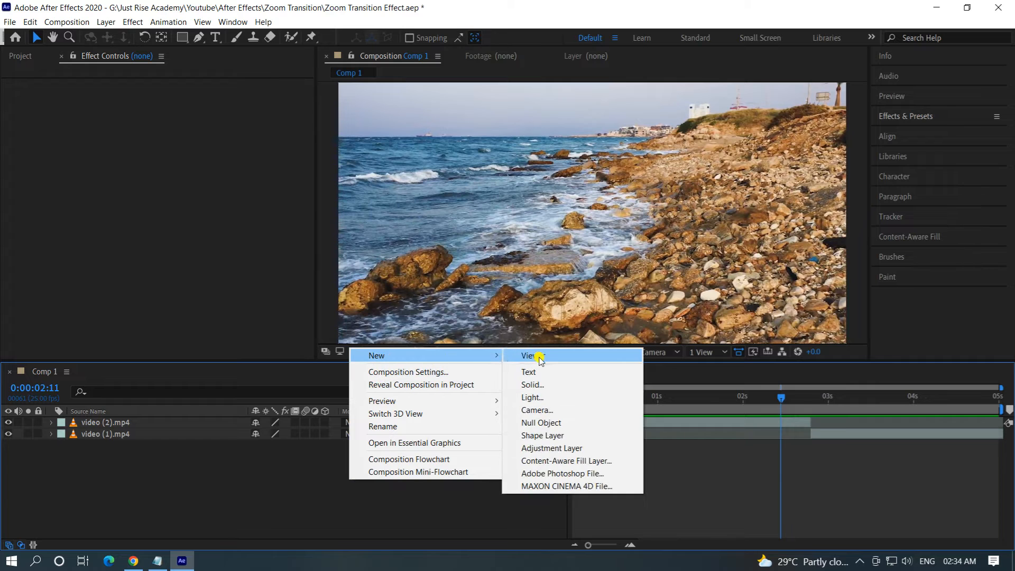
click(545, 453)
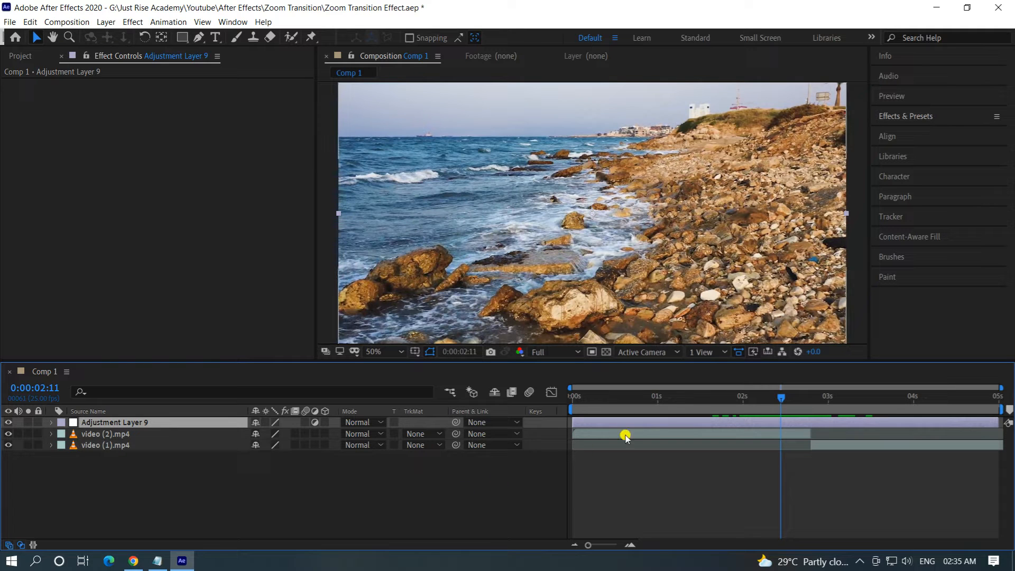
- Trim the adjustment layer to run from 0:00:02:11 to about 0:00:03:04, spanning the cut between the clips
drag(567, 422, 778, 436)
drag(998, 422, 838, 423)
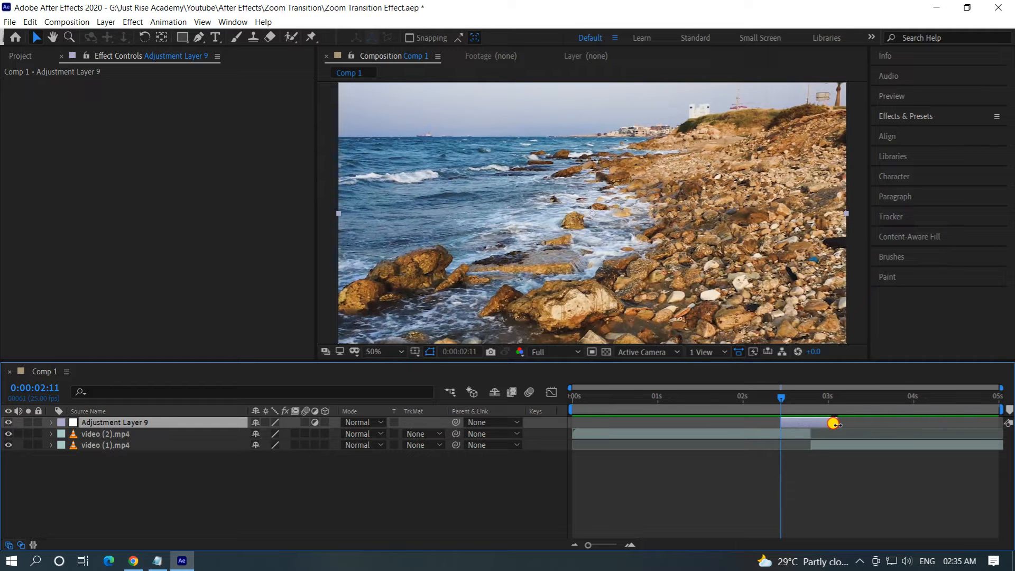
mouse_move(839, 420)
mouse_down()
mouse_move(827, 422)
mouse_move(841, 422)
mouse_up()
- Find the Transform effect by searching for "trans" and apply it to the adjustment layer
click(916, 117)
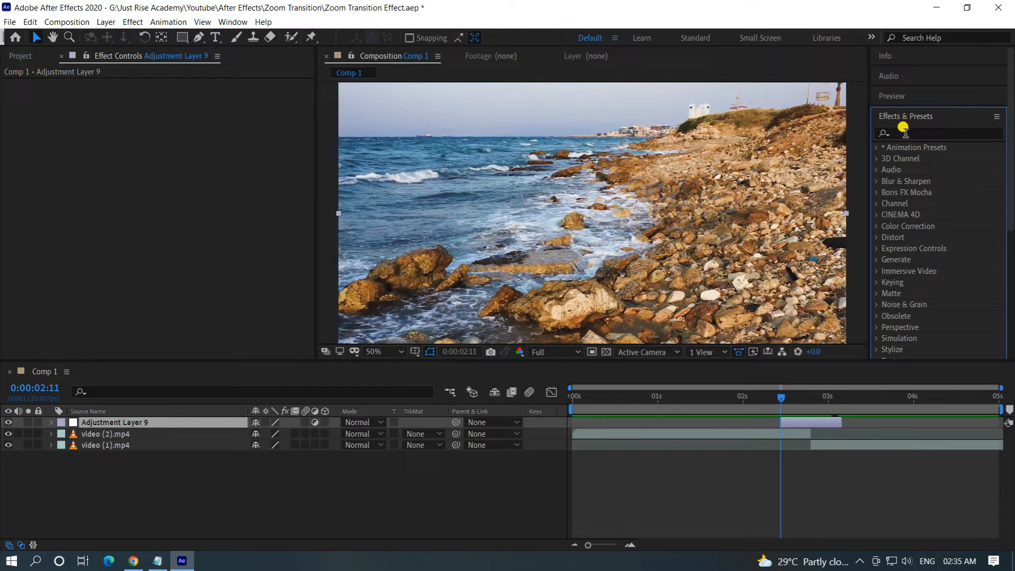
click(906, 133)
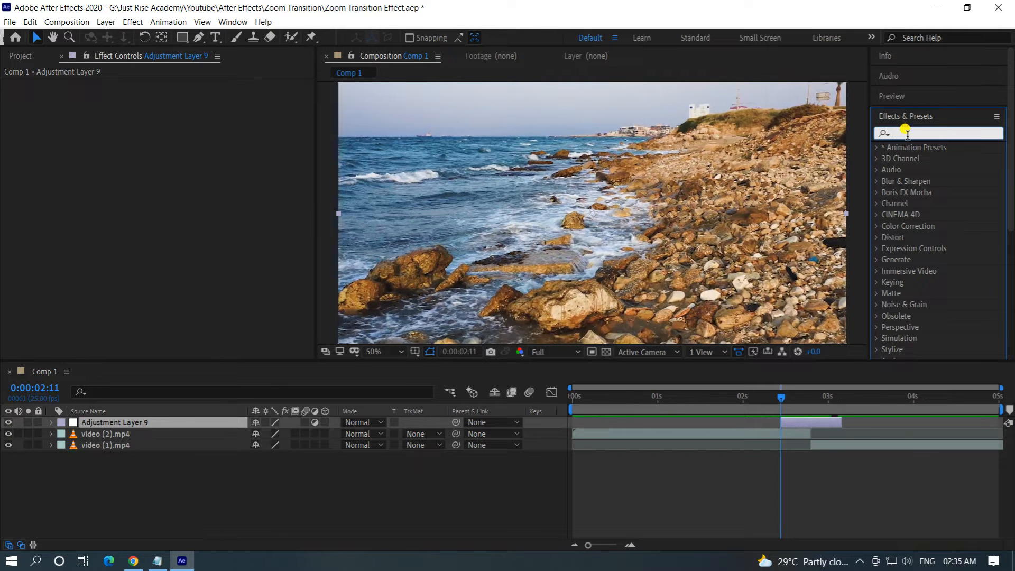
text(tr)
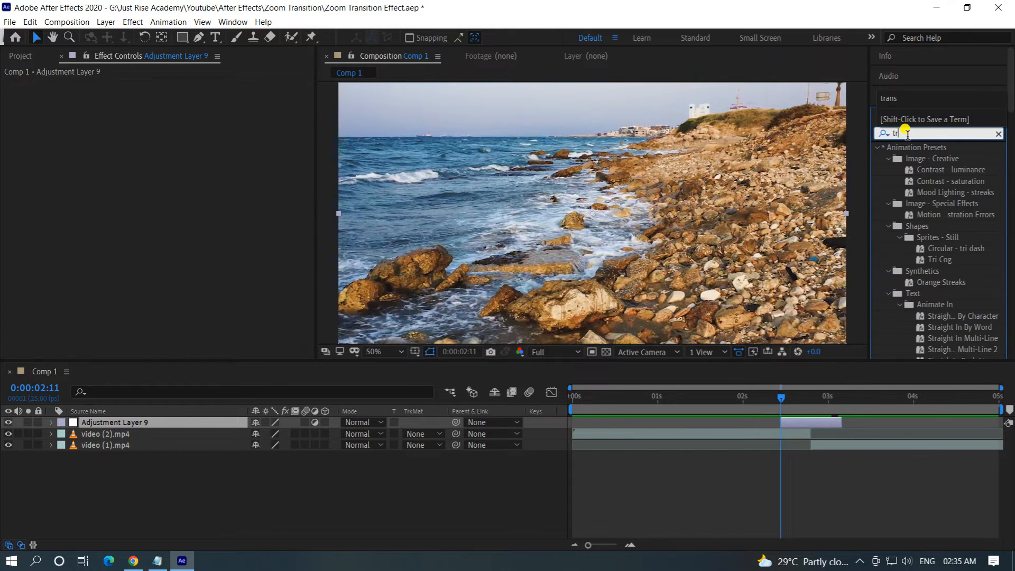
text(ans)
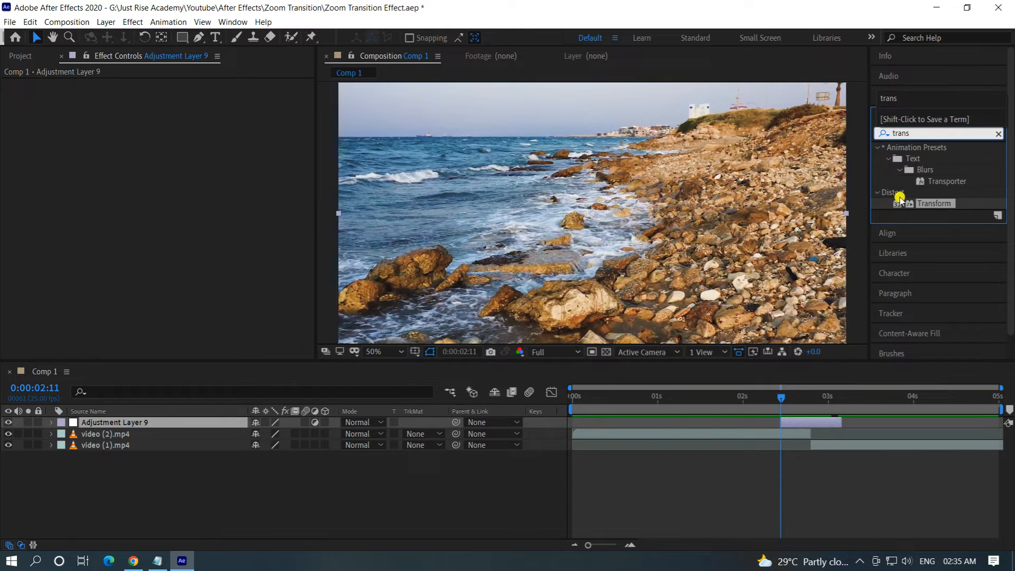
drag(945, 207, 819, 423)
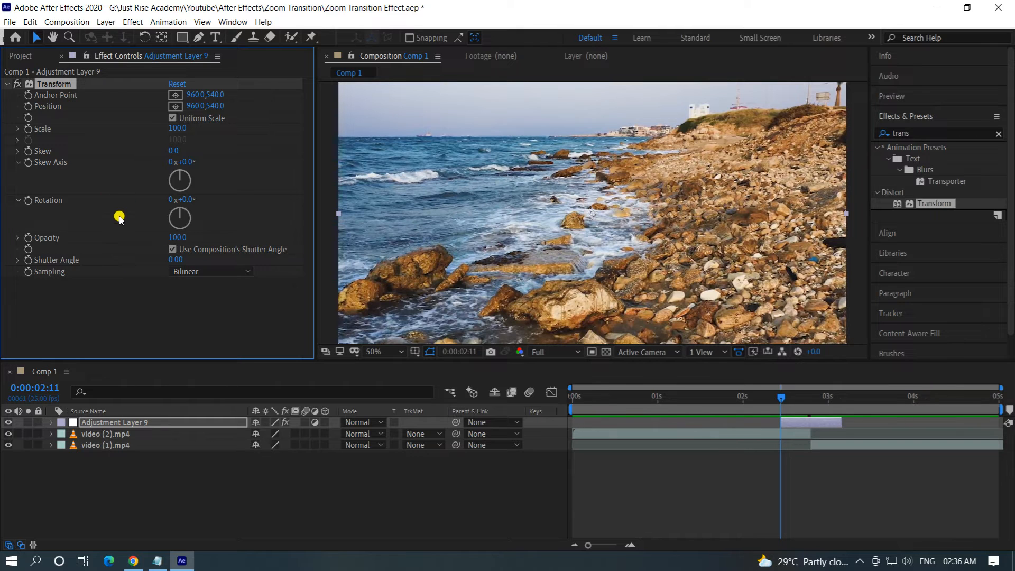
click(198, 496)
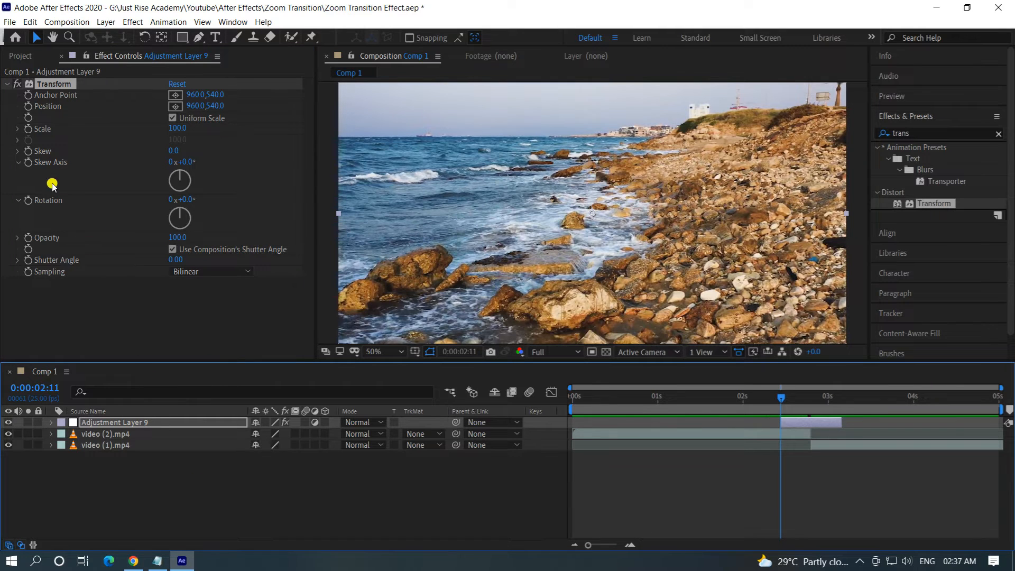
- Keyframe the Transform effect's Scale at 100 at 0:00:02:11 and at the adjustment layer's end, 0:00:03:04
click(28, 128)
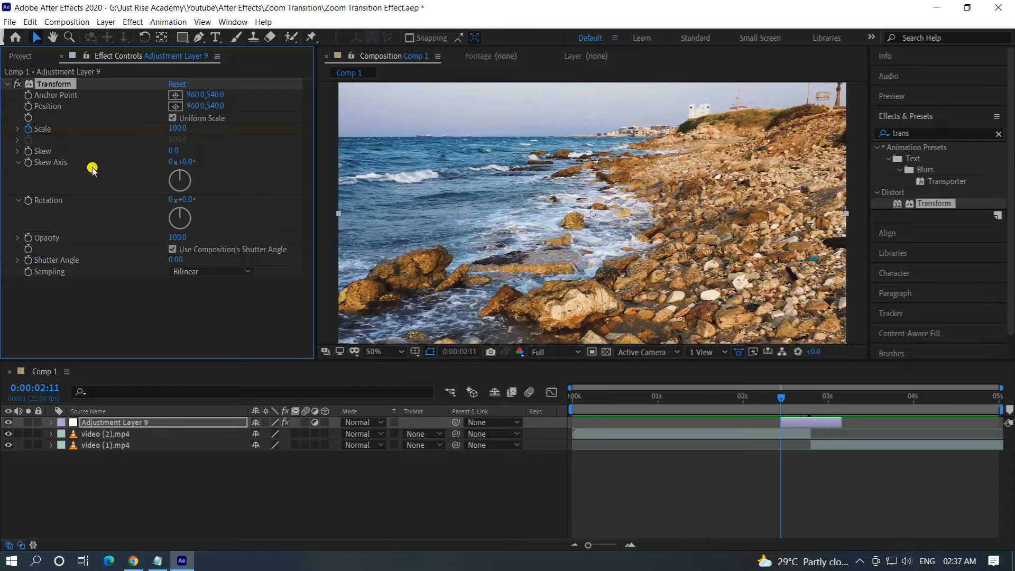
click(143, 423)
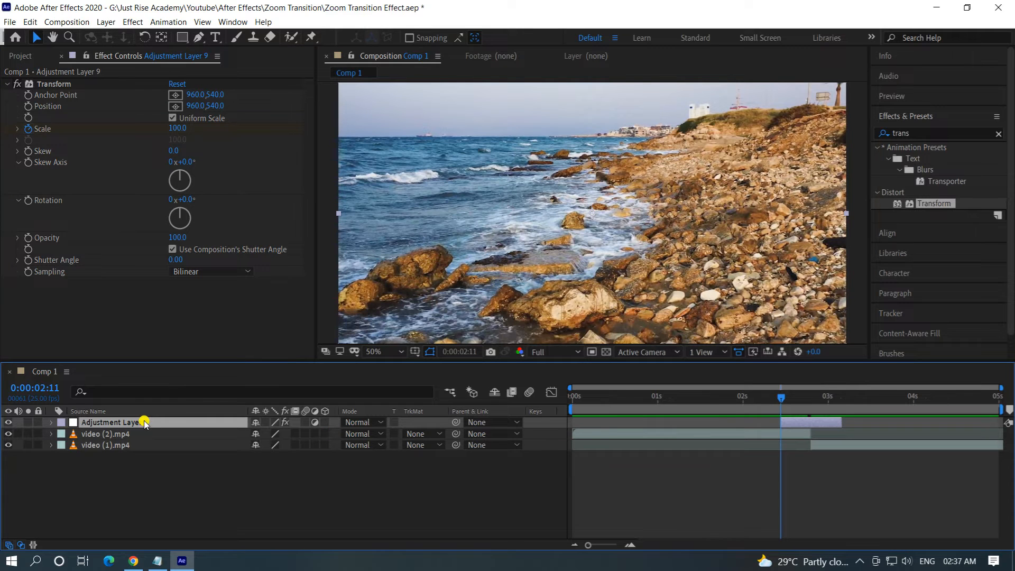
key(u)
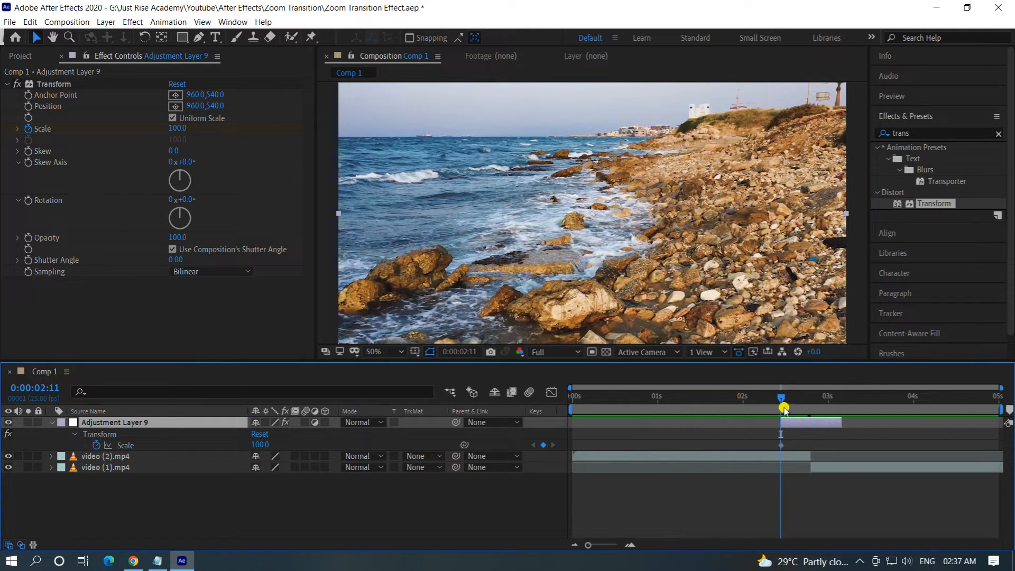
drag(783, 400, 844, 412)
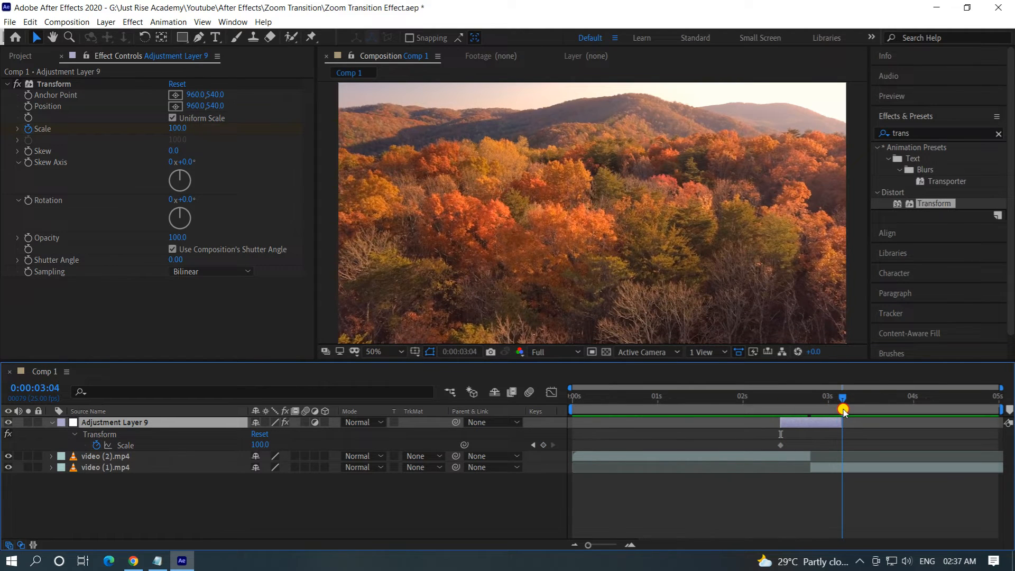
click(544, 446)
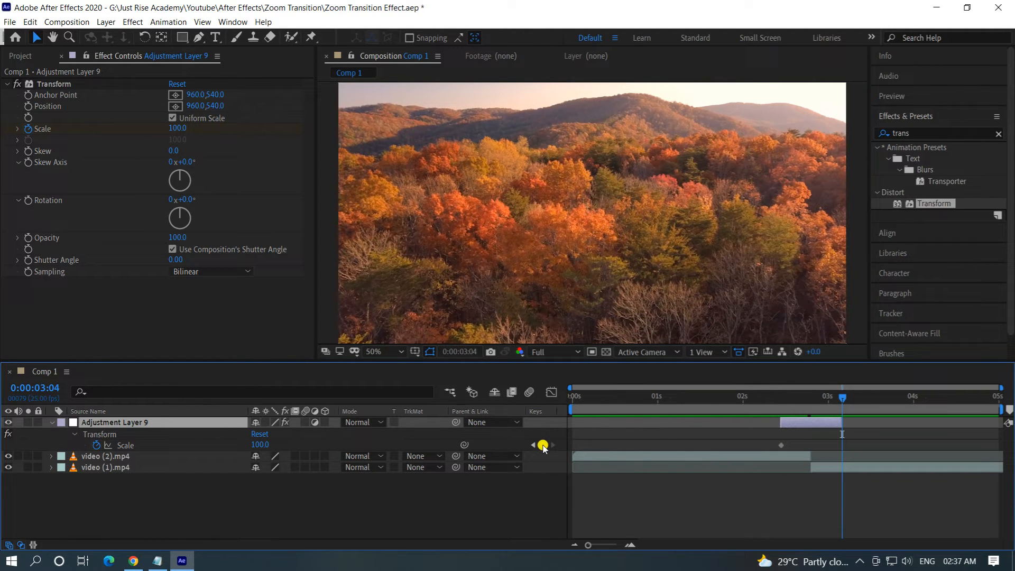
click(543, 445)
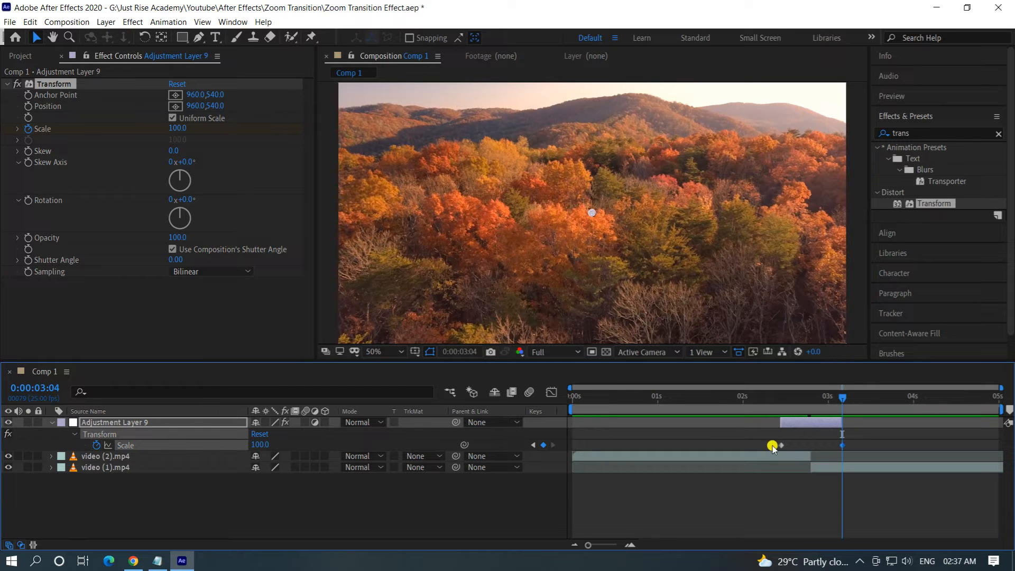
- Add a Scale keyframe of 300 at the cut between the clips, 0:00:02:20
drag(842, 401, 812, 415)
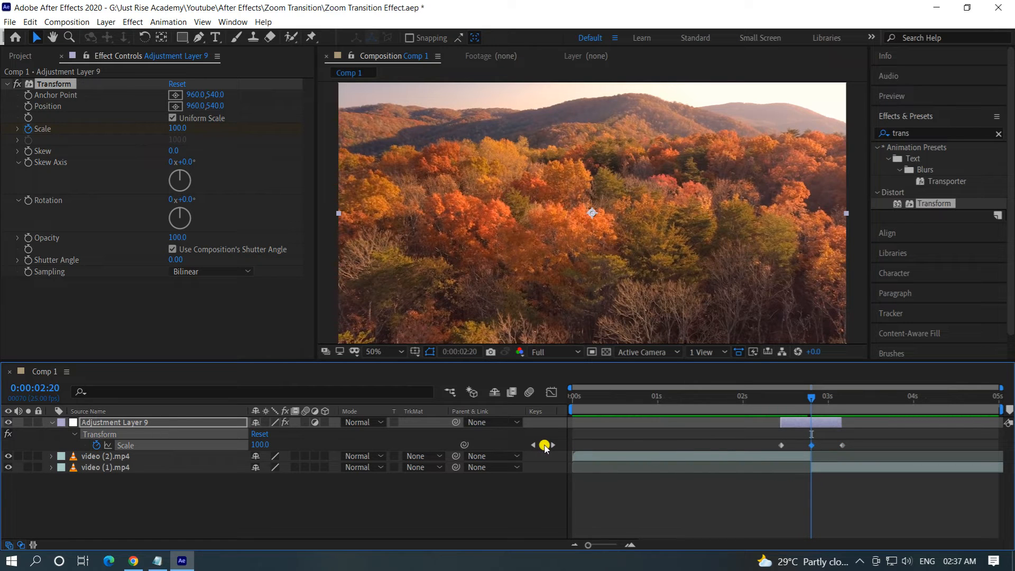
click(260, 445)
text(300)
key(Return)
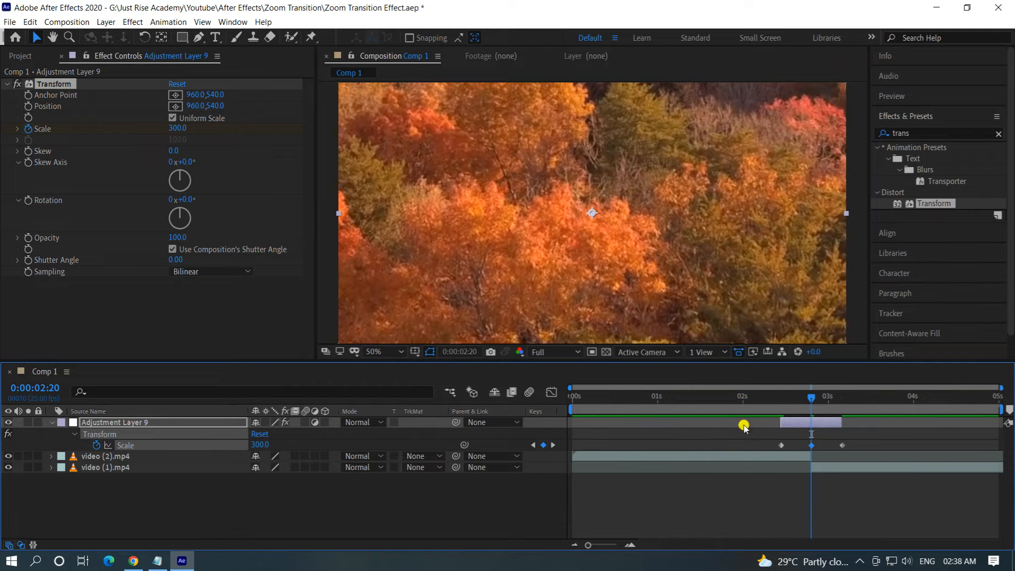
- Preview the zoom across the cut, starting playback from 0:00:02:03
drag(804, 400, 754, 398)
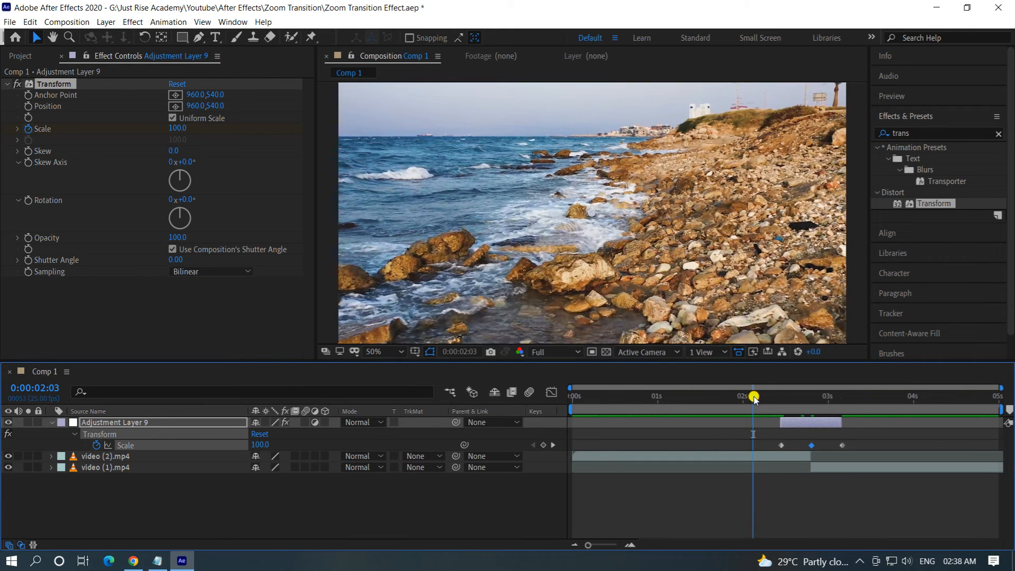
click(907, 118)
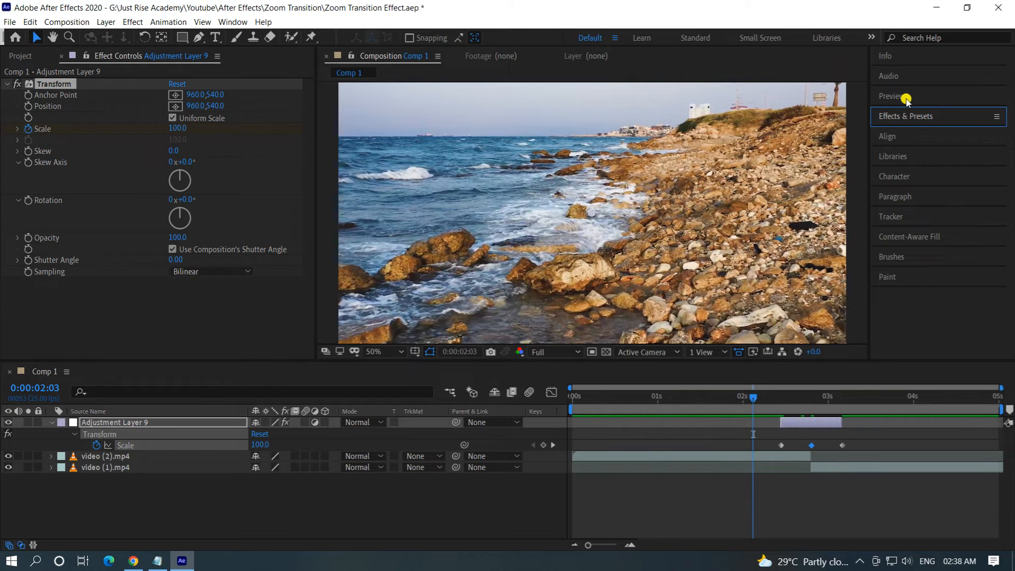
click(906, 99)
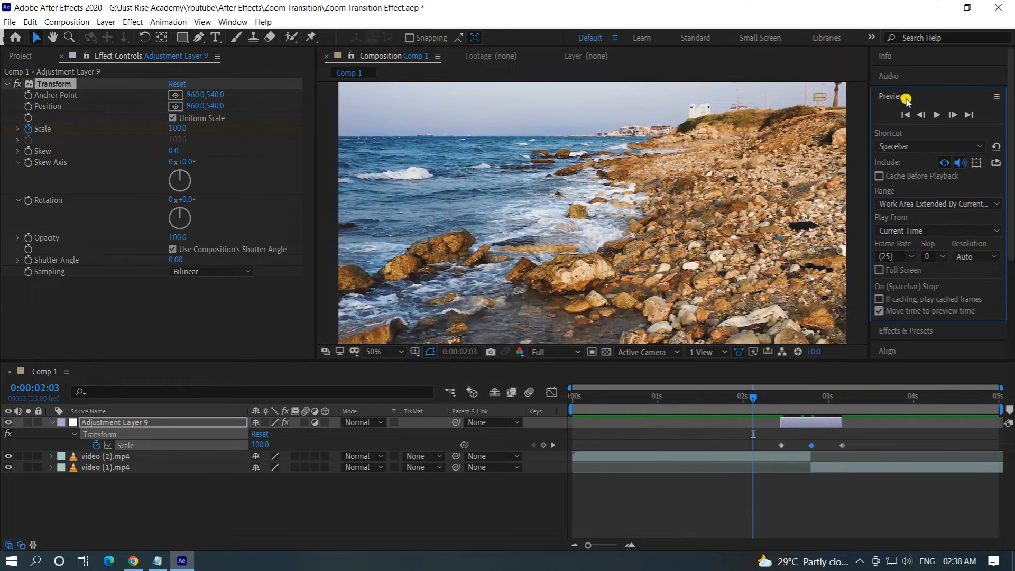
click(937, 116)
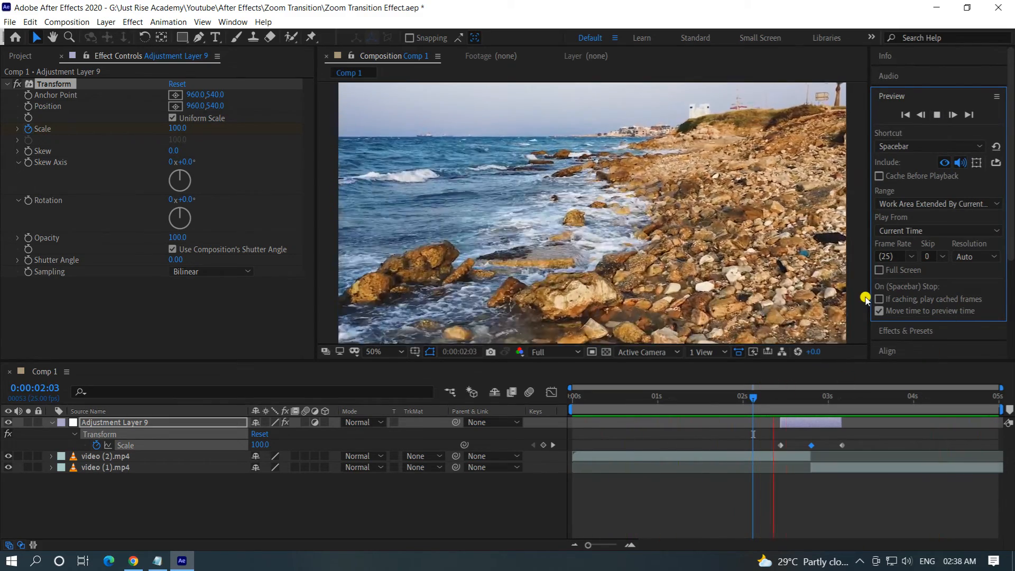
click(937, 114)
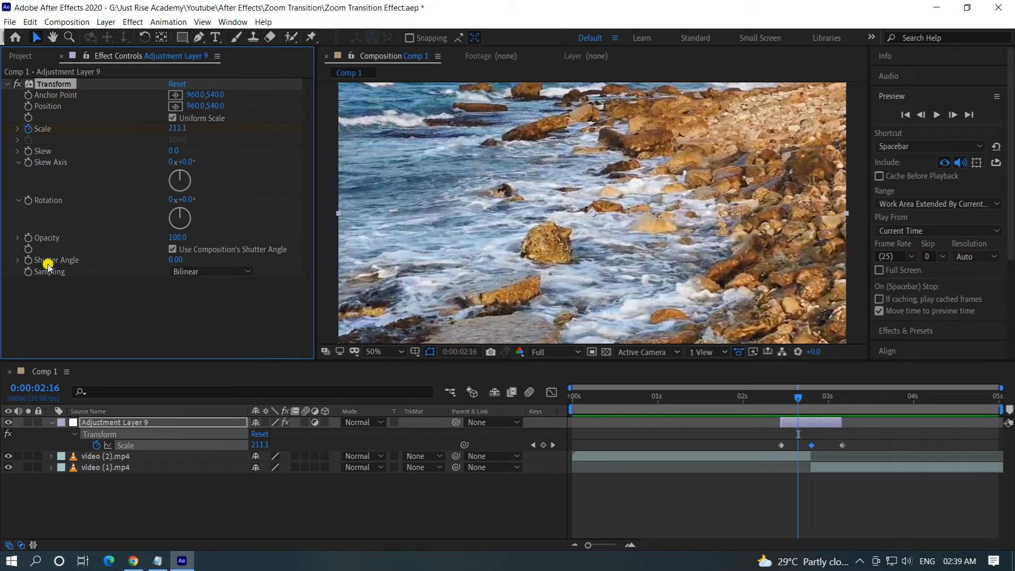
- Set the Transform effect's Shutter Angle to 360 with Use Composition's Shutter Angle turned off, and preview the blurred transition
click(175, 260)
text(360)
click(137, 268)
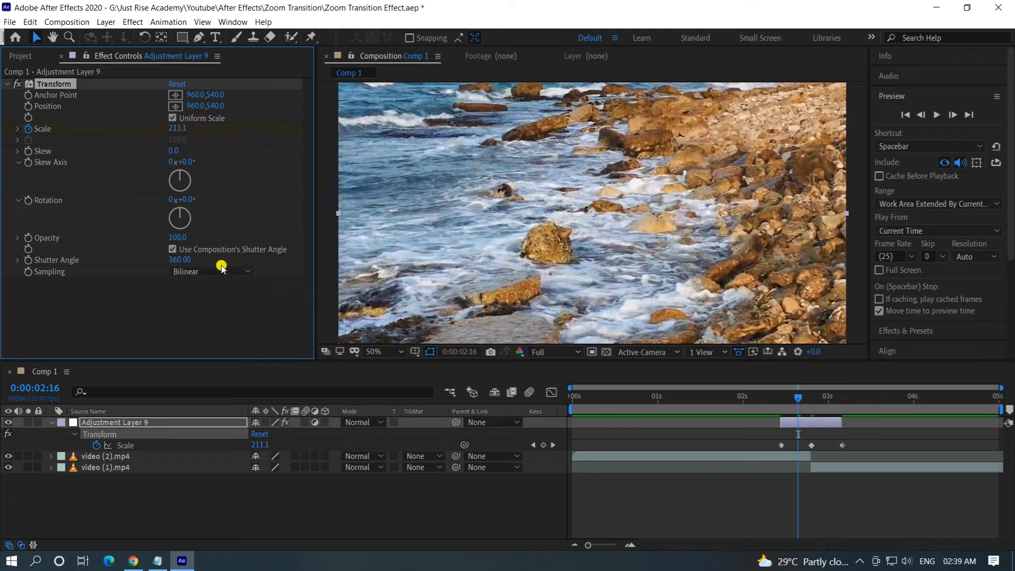
click(174, 249)
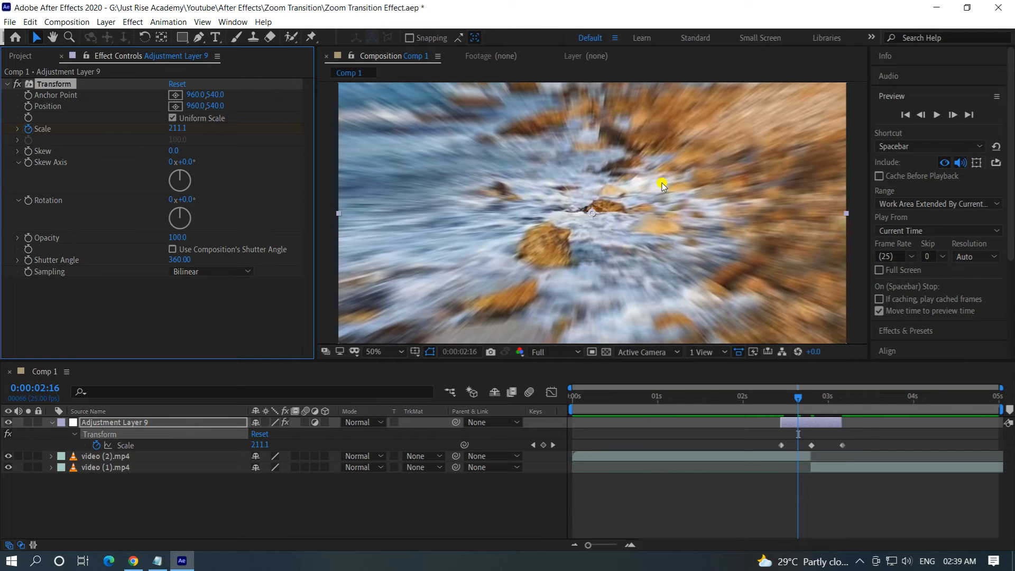
click(938, 115)
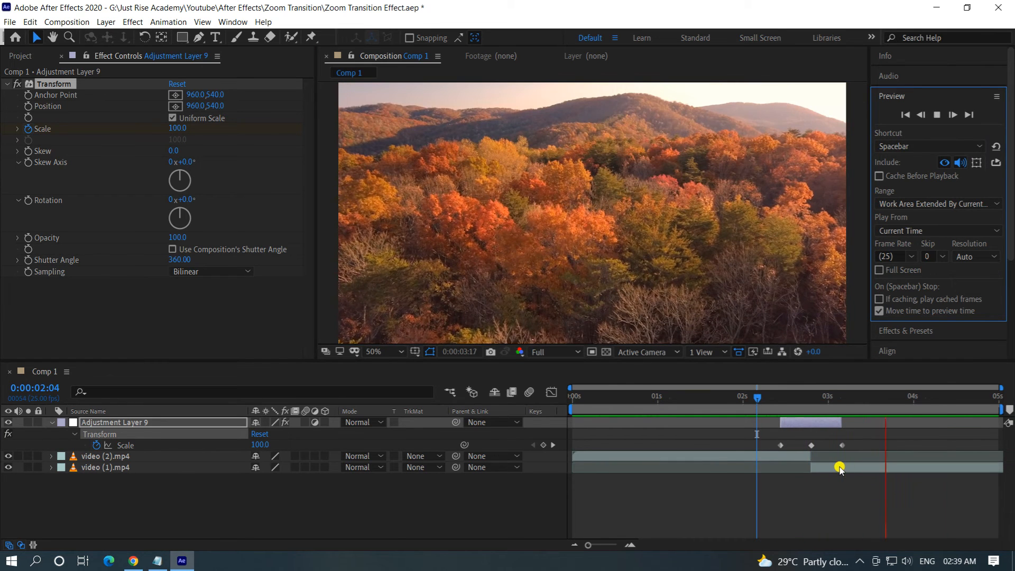
key(space)
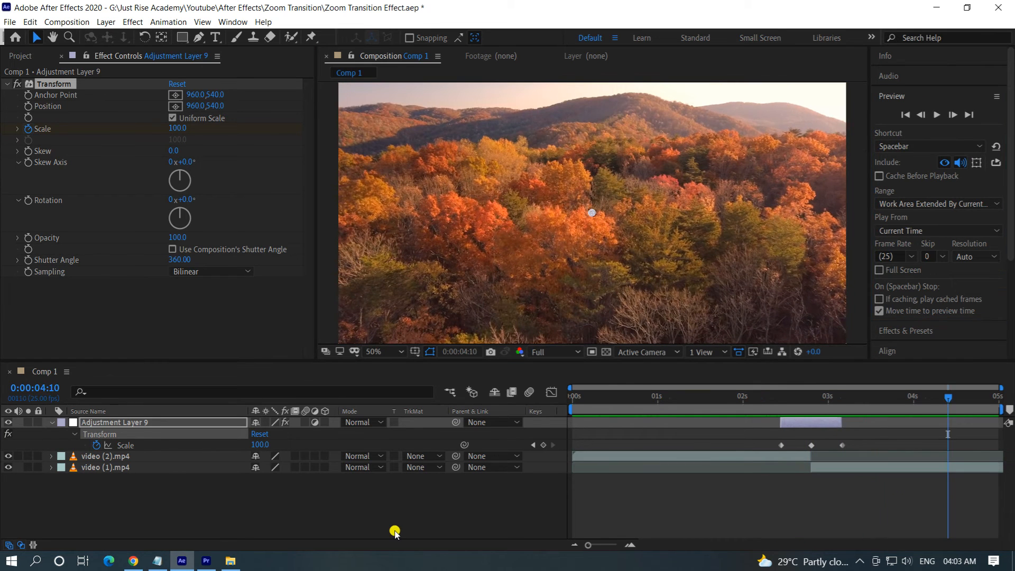